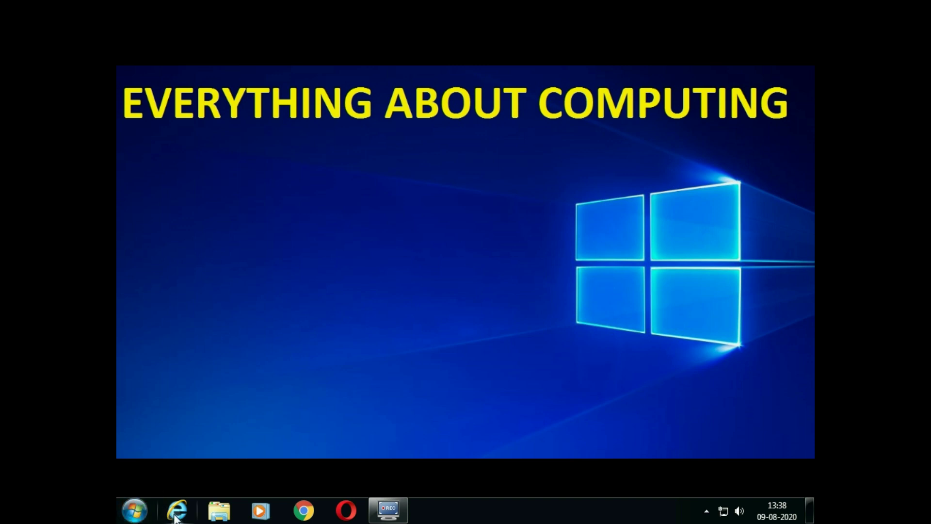
- Run winver to show About Windows (Windows 7 Professional, Build 7601 SP1) and centre the dialog
{"action": "left_click", "coordinate": [202, 379]}
{"action": "key", "text": "super+r"}
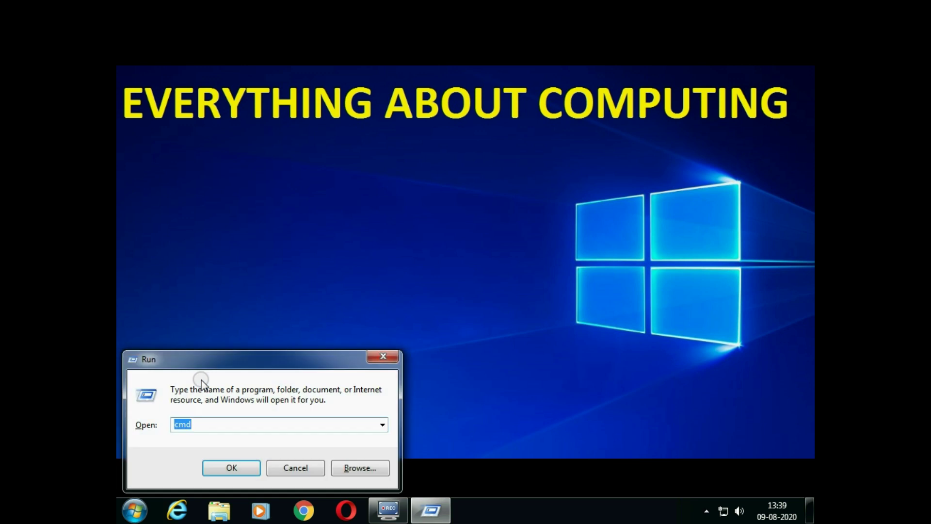
{"action": "type", "text": "win"}
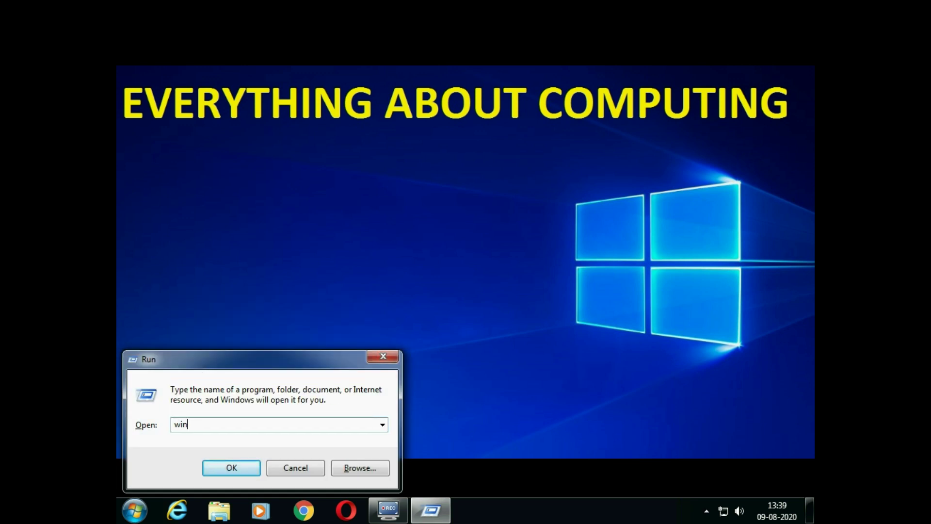
{"action": "type", "text": "ver"}
{"action": "key", "text": "Return"}
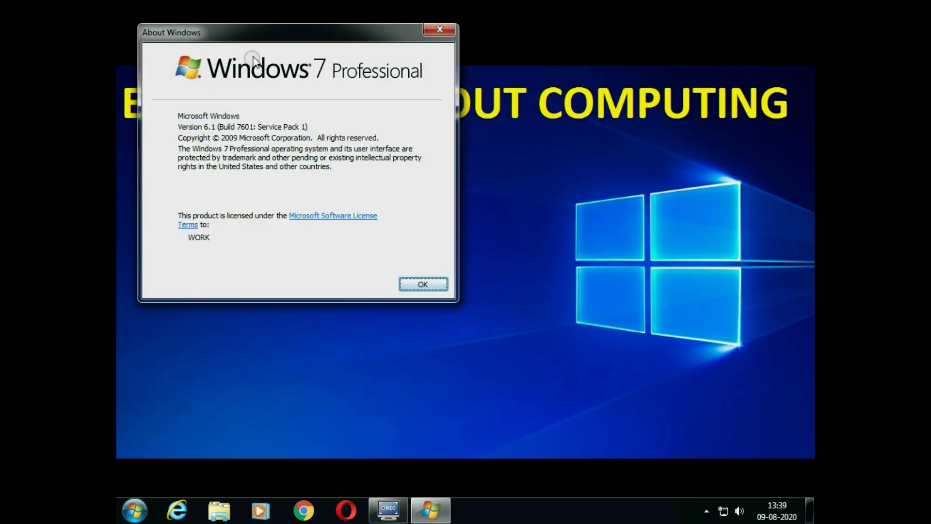
{"action": "left_click", "coordinate": [262, 29]}
{"action": "left_click_drag", "start_coordinate": [263, 29], "coordinate": [494, 166]}
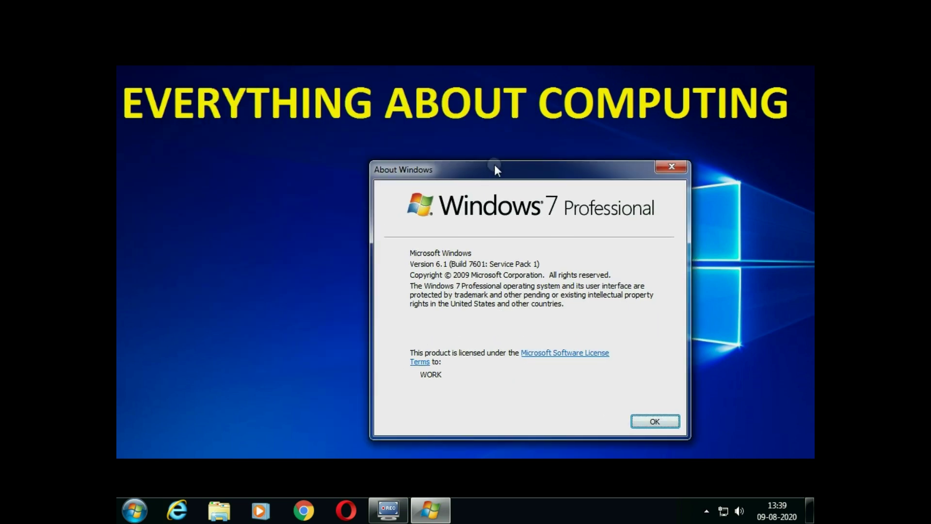
- Close About Windows and Google 'microsoft edge for windows 7' in Internet Explorer
{"action": "left_click", "coordinate": [645, 422]}
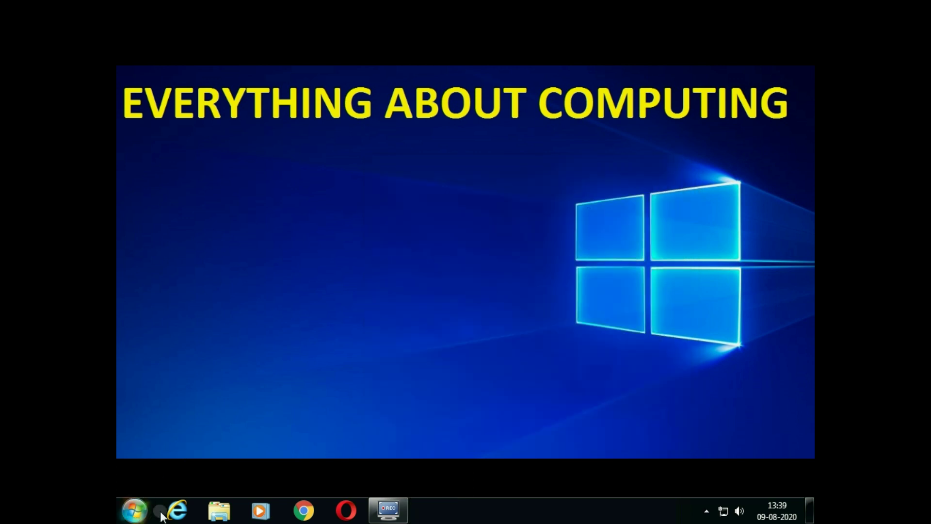
{"action": "left_click", "coordinate": [177, 509]}
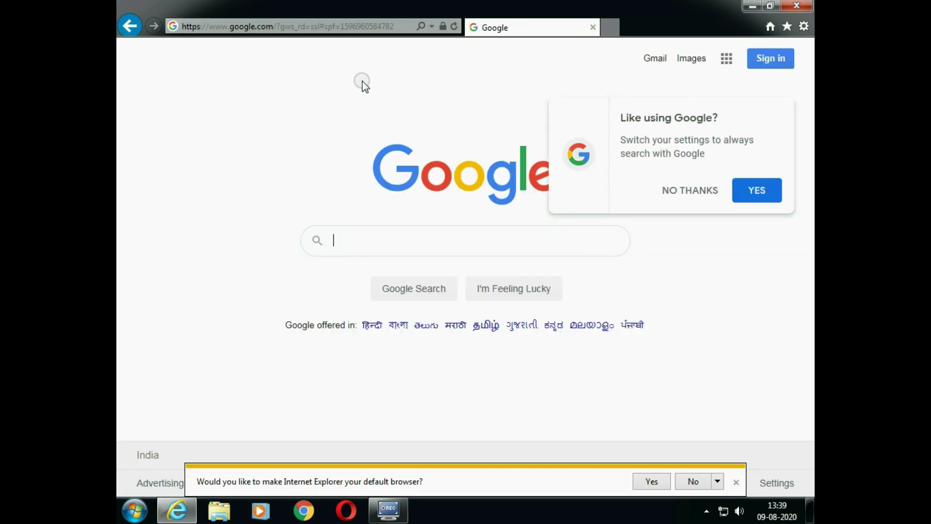
{"action": "type", "text": "m"}
{"action": "type", "text": "icr"}
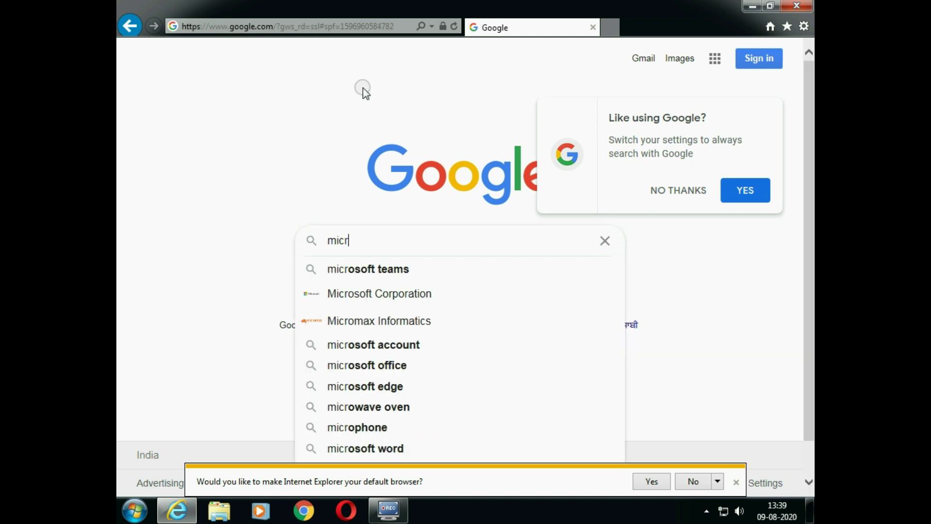
{"action": "type", "text": "osoft"}
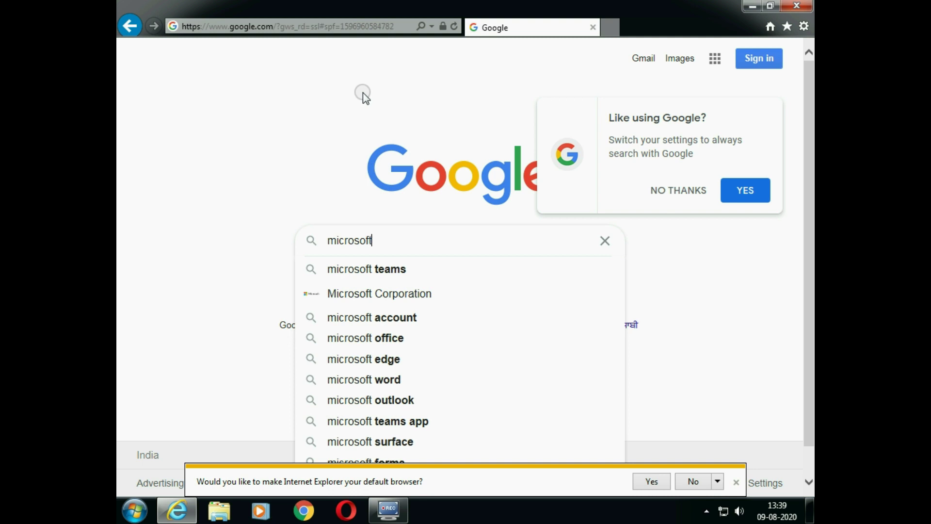
{"action": "type", "text": " ed"}
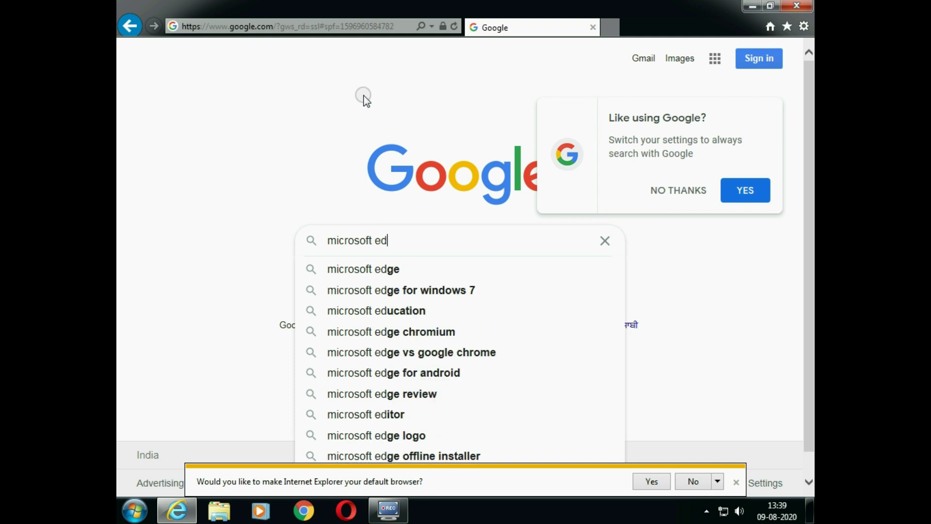
{"action": "type", "text": "ge"}
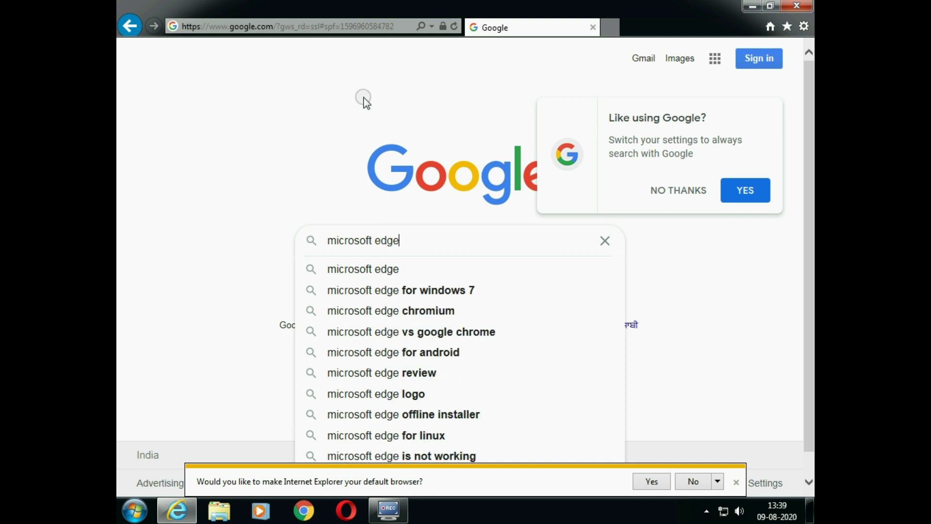
{"action": "type", "text": " for "}
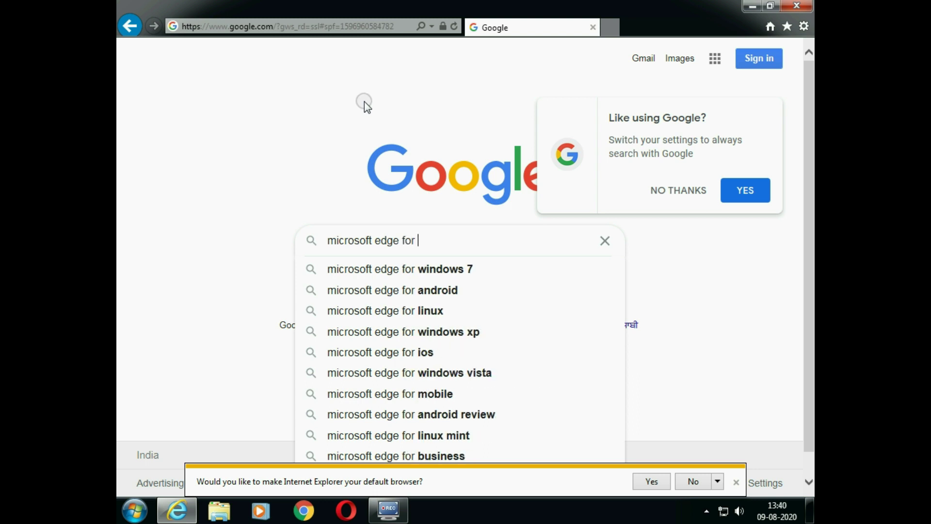
{"action": "type", "text": "window"}
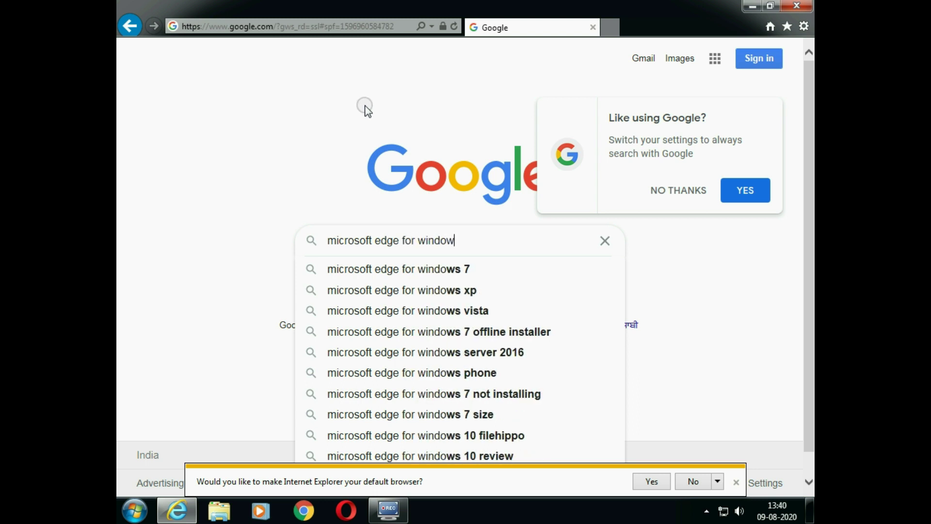
{"action": "type", "text": "s"}
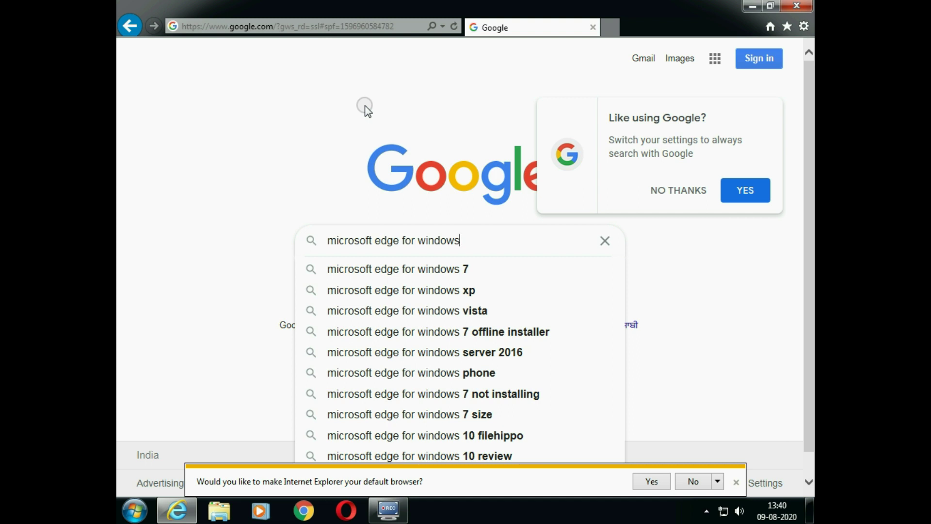
{"action": "key", "text": "Down"}
{"action": "key", "text": "Return"}
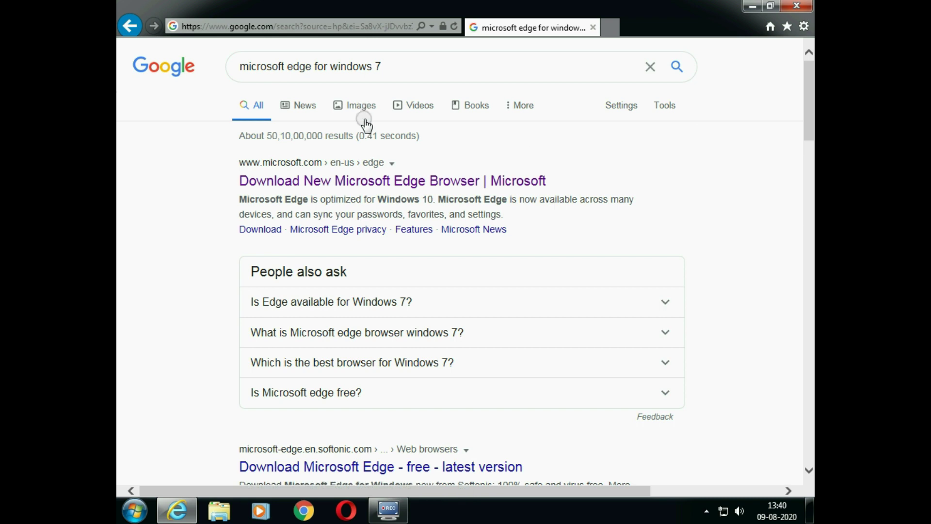
- Open Microsoft's Edge download page and expand the 'Also available for' platform list
{"action": "left_click", "coordinate": [329, 184]}
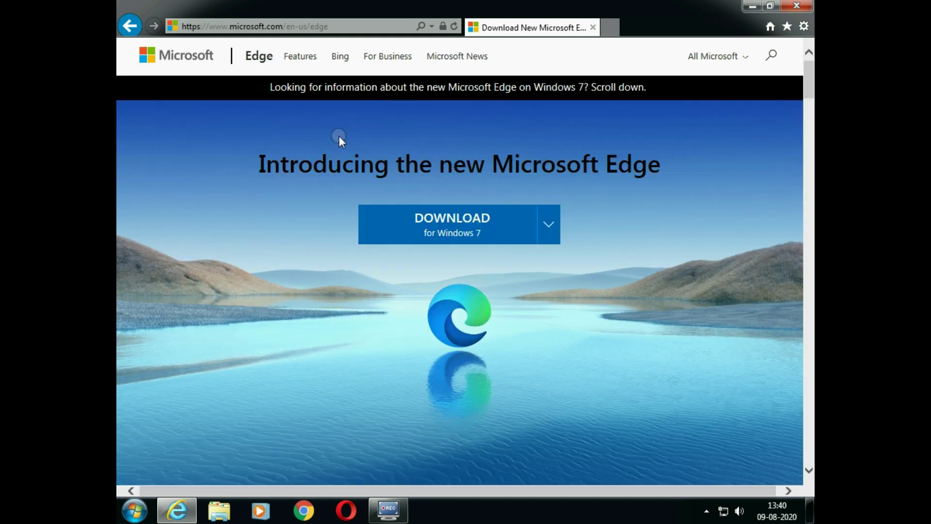
{"action": "left_click", "coordinate": [461, 234]}
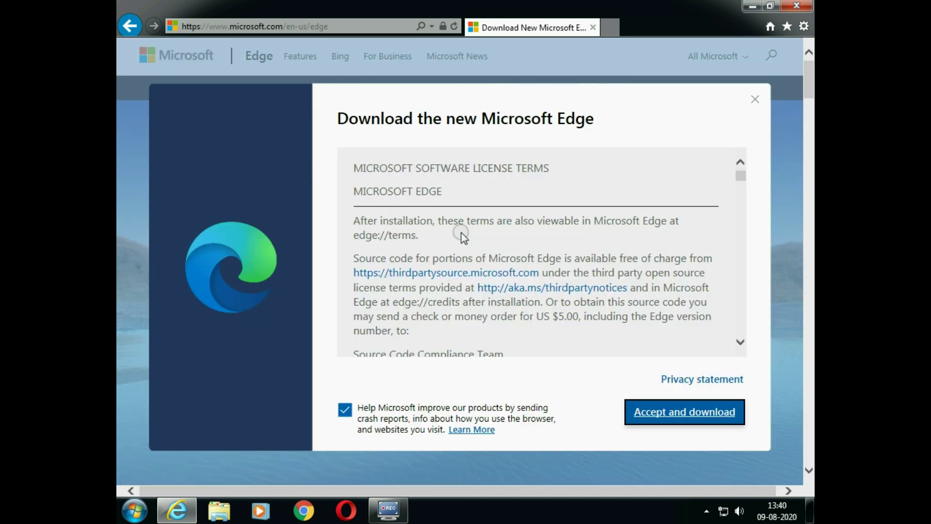
{"action": "left_click", "coordinate": [757, 100]}
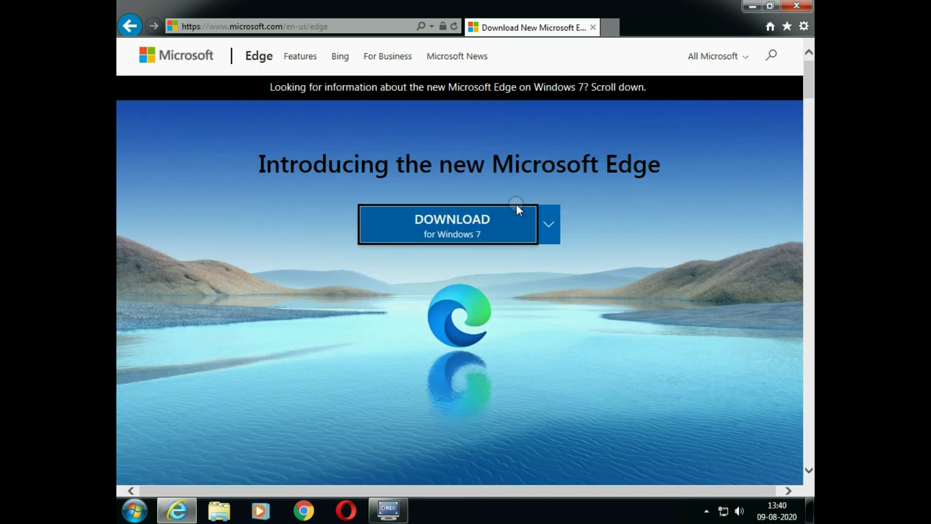
{"action": "left_click", "coordinate": [550, 227]}
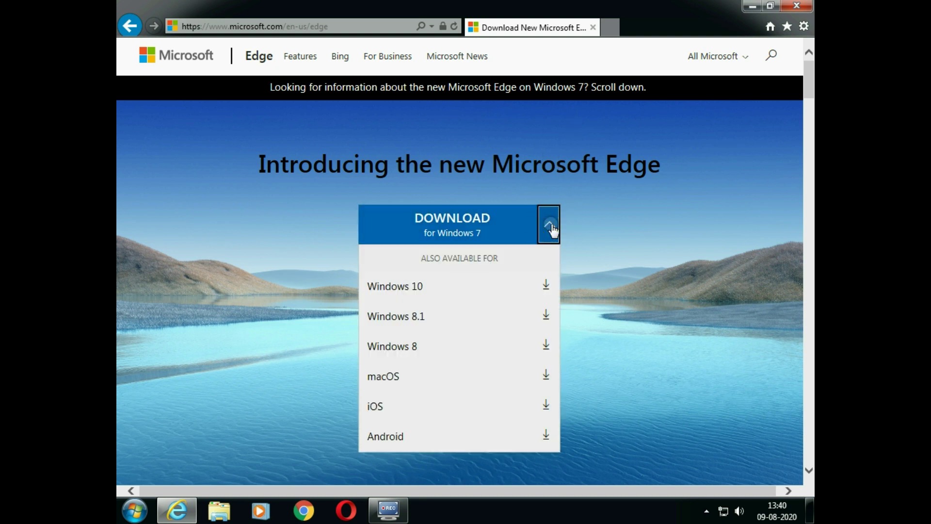
{"action": "scroll", "coordinate": [461, 417], "scroll_direction": "down", "scroll_amount": 2}
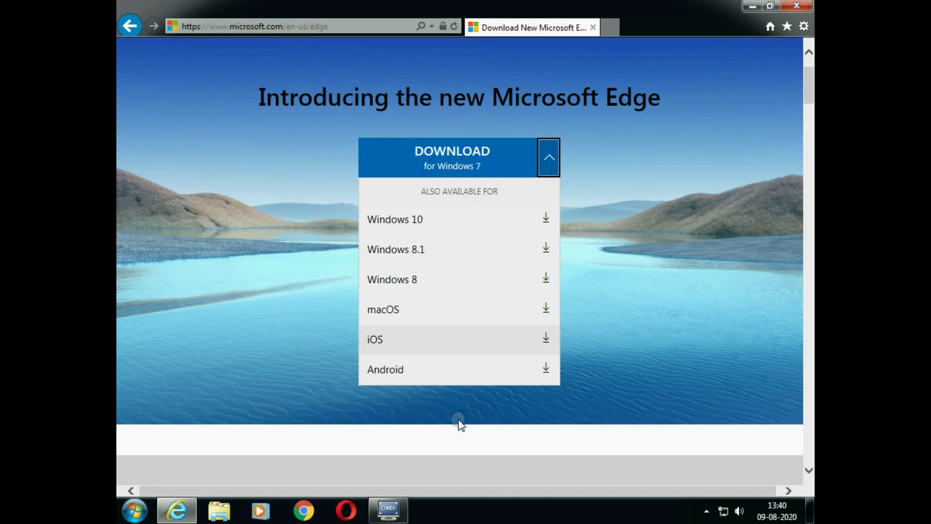
- Accept the Edge licence with usage-data sharing off and run the Windows 7 setup download
{"action": "left_click", "coordinate": [619, 300]}
{"action": "left_click", "coordinate": [466, 162]}
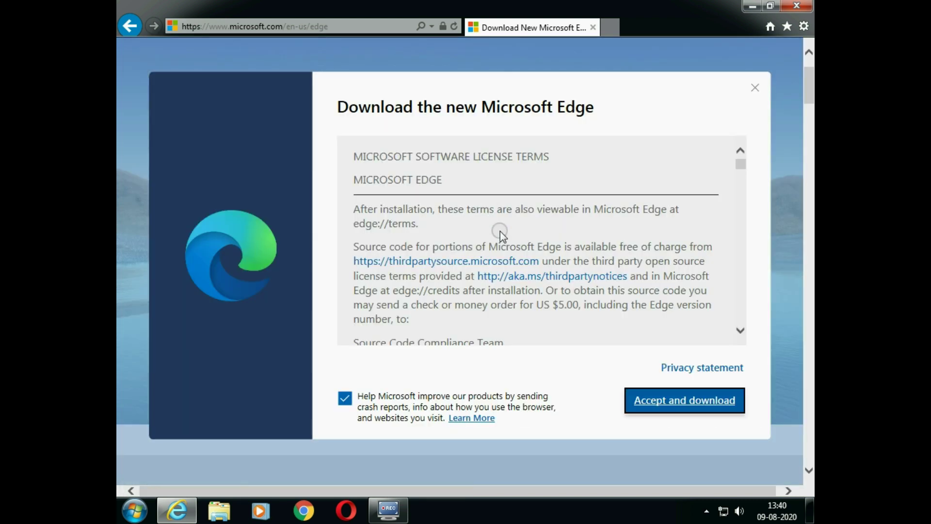
{"action": "left_click", "coordinate": [341, 404]}
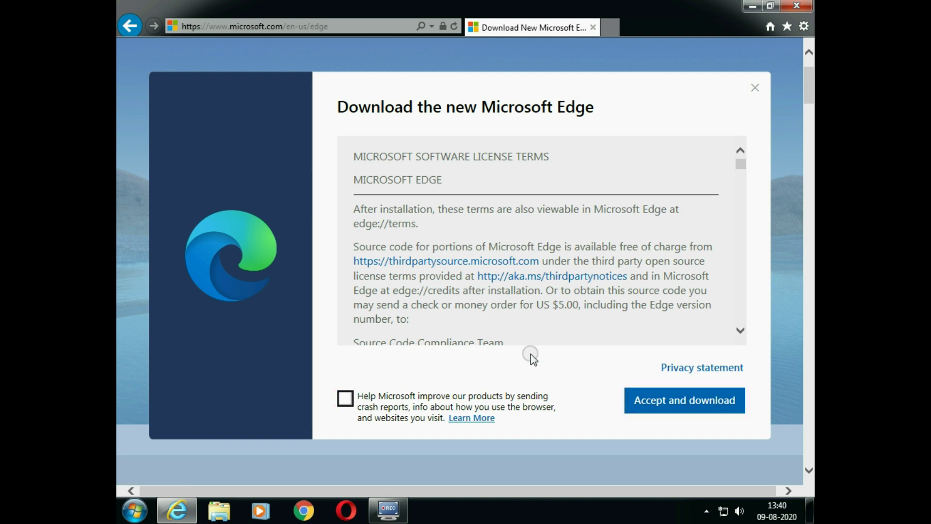
{"action": "left_click", "coordinate": [668, 401]}
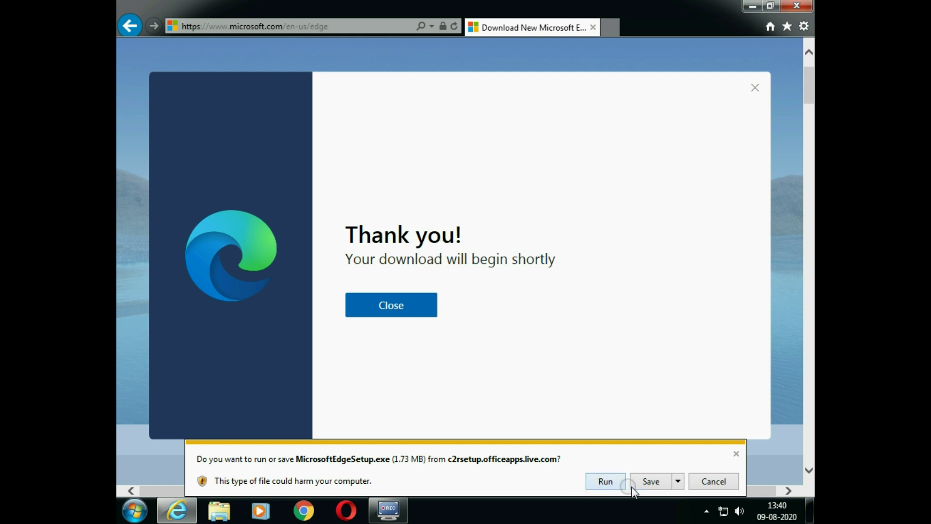
{"action": "left_click", "coordinate": [656, 483]}
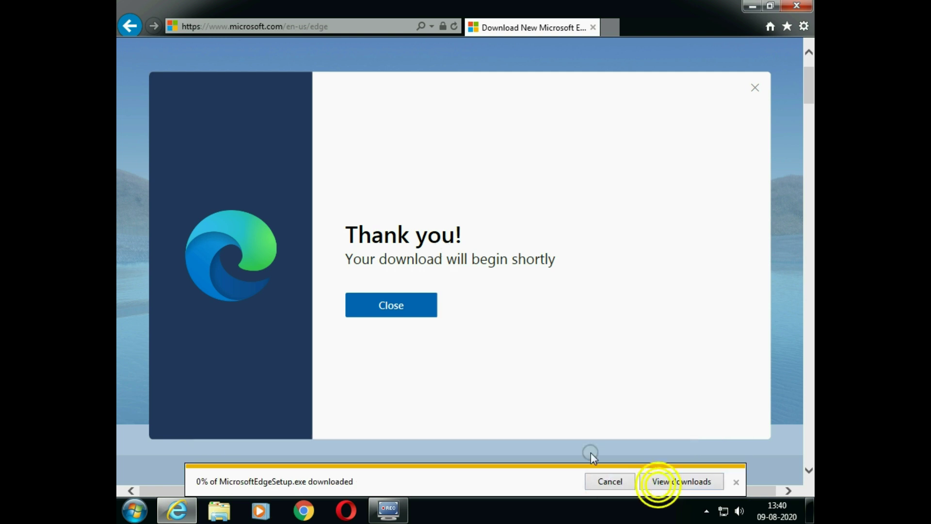
- Run MicrosoftEdgeSetup.exe from View Downloads, then close the downloads window
{"action": "left_click", "coordinate": [698, 481]}
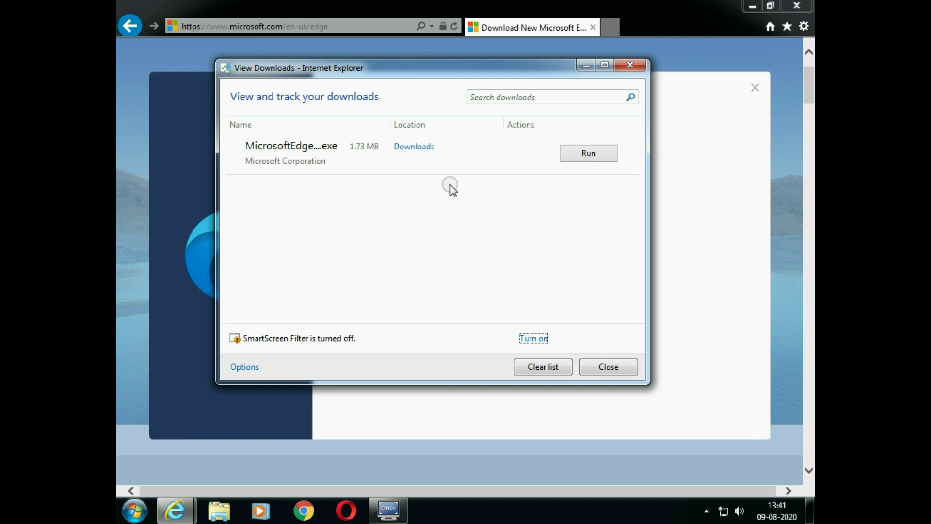
{"action": "left_click", "coordinate": [575, 154]}
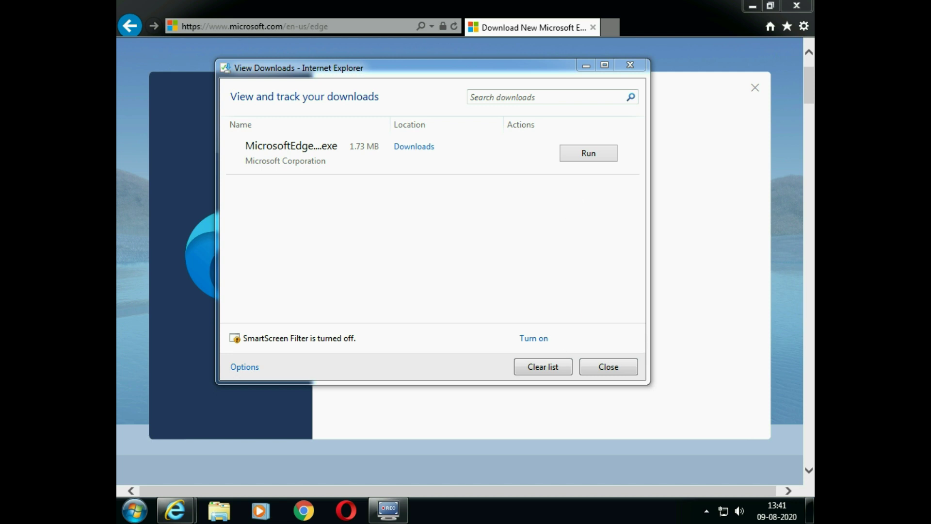
{"action": "left_click", "coordinate": [600, 367]}
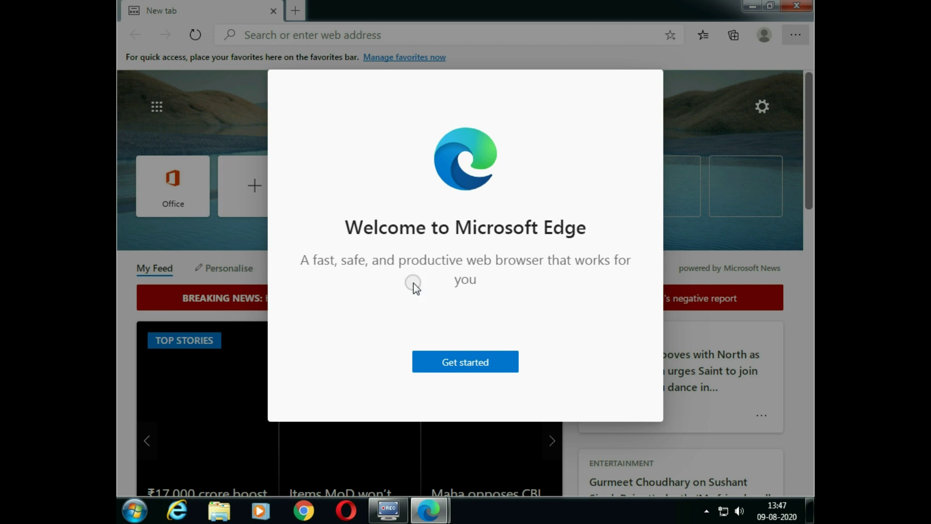
- Start Edge's first-run setup with Internet Explorer data import turned off
{"action": "left_click", "coordinate": [452, 363]}
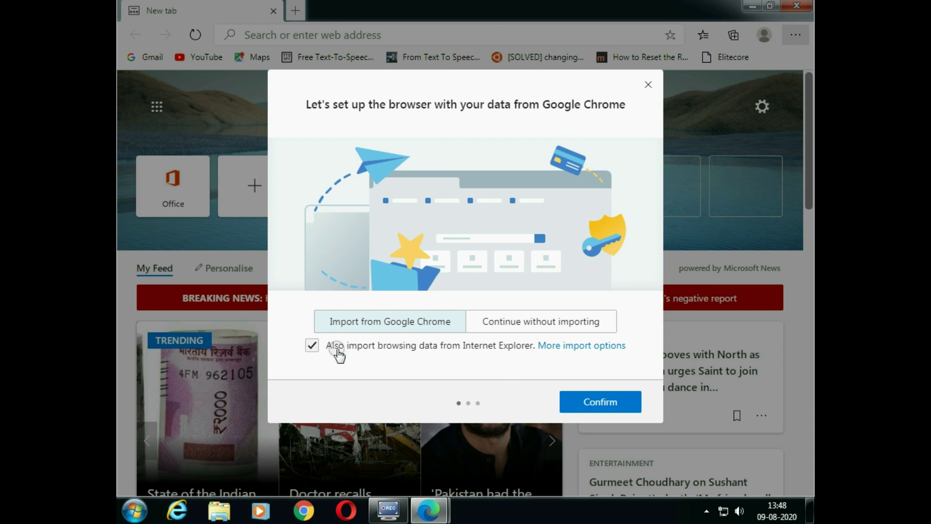
{"action": "left_click", "coordinate": [312, 346]}
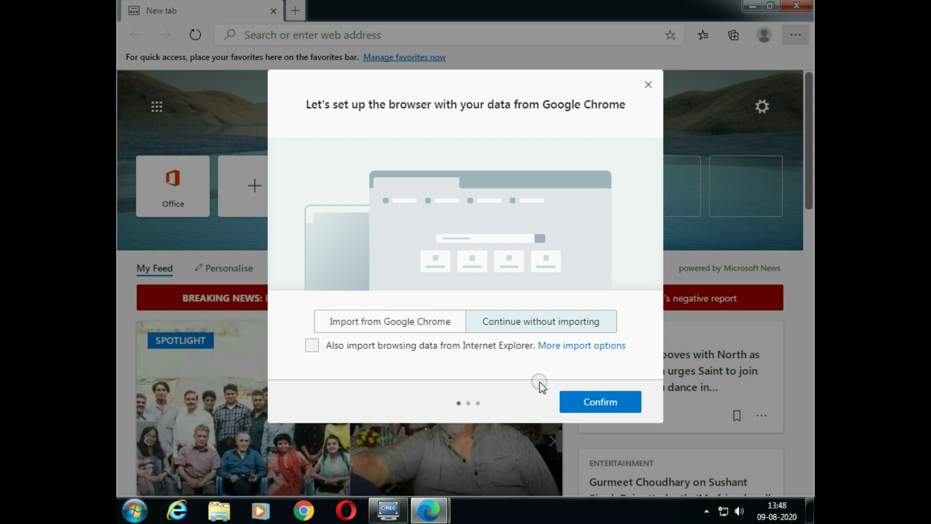
- Confirm skipping data import, compare the Inspirational, Informational and Focused layouts, and confirm Inspirational
{"action": "left_click", "coordinate": [596, 401]}
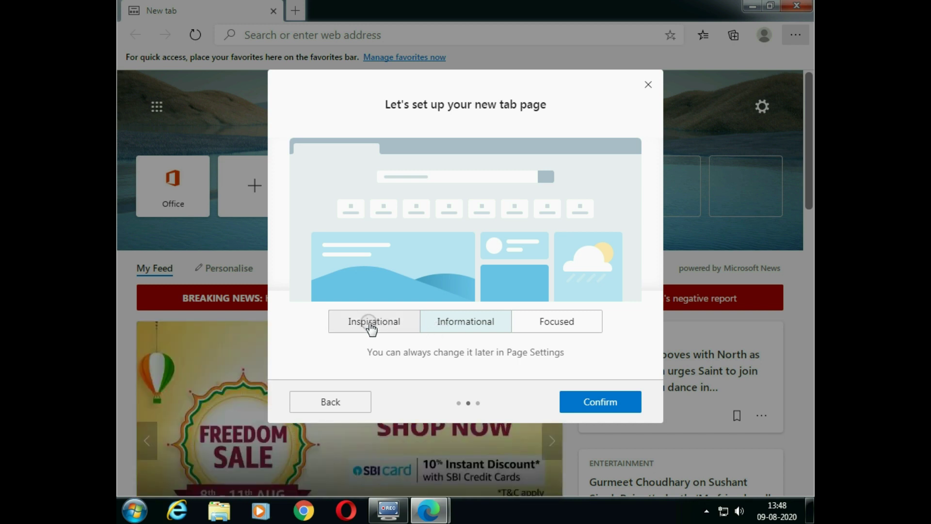
{"action": "left_click", "coordinate": [369, 323]}
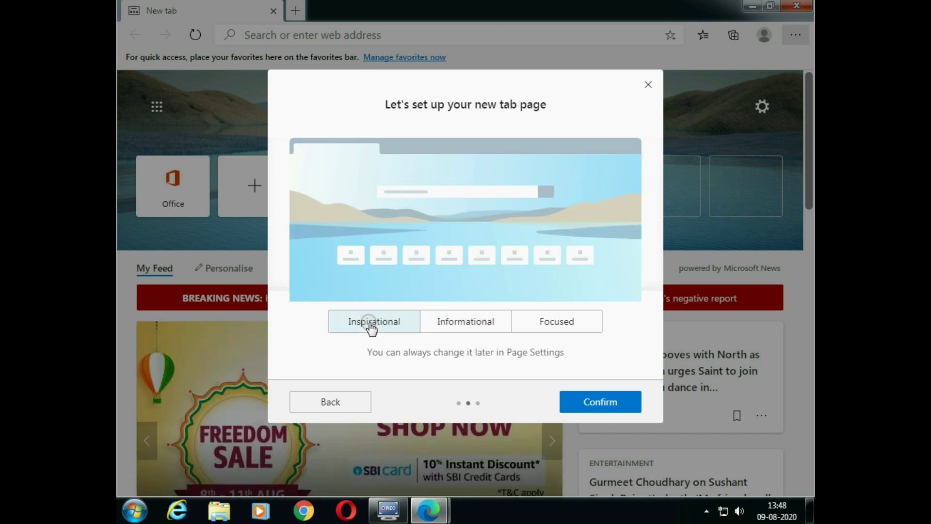
{"action": "left_click", "coordinate": [439, 324]}
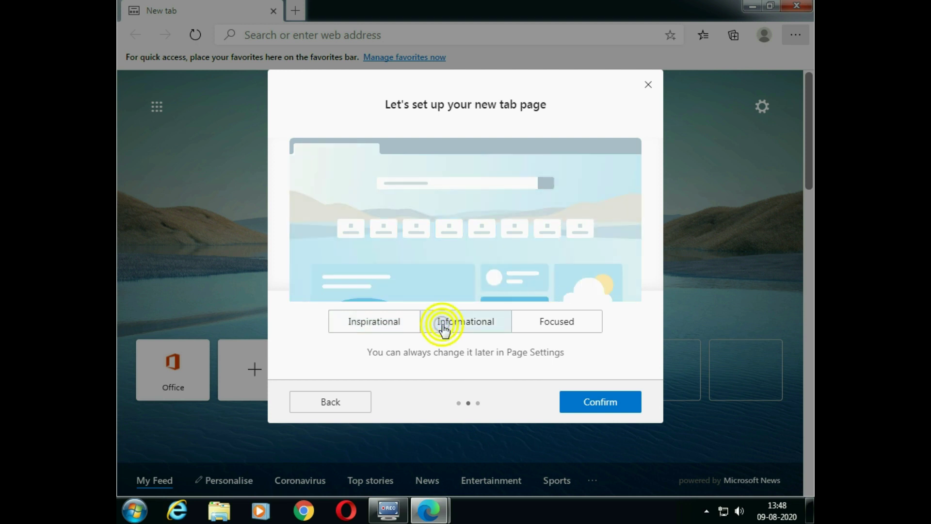
{"action": "left_click", "coordinate": [560, 322]}
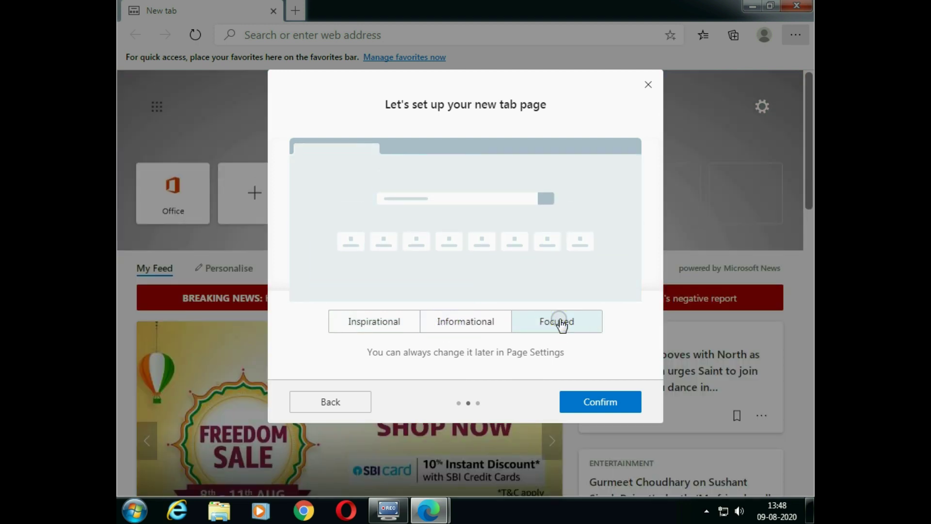
{"action": "left_click", "coordinate": [480, 323]}
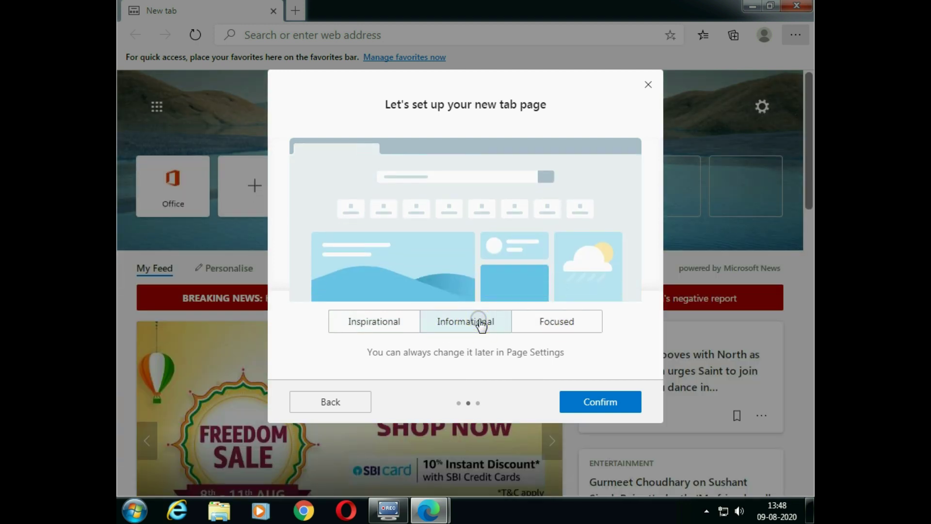
{"action": "left_click", "coordinate": [381, 324]}
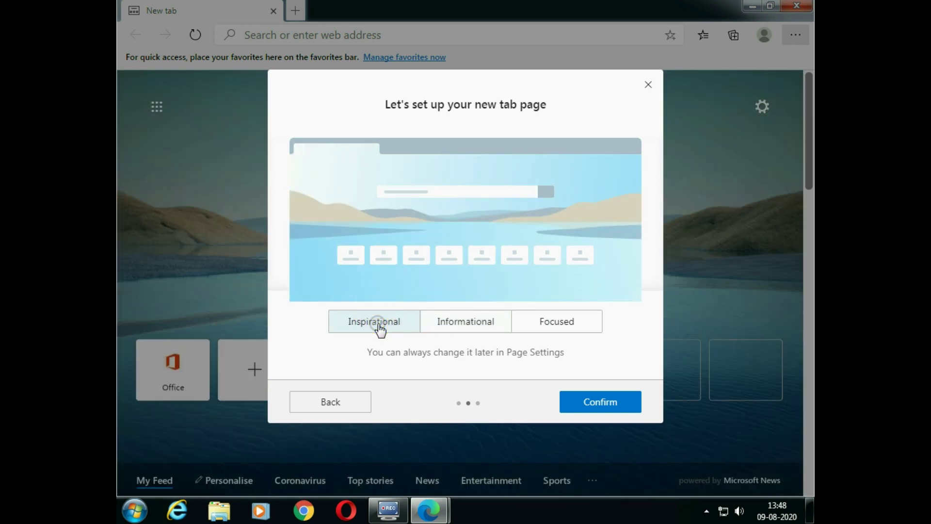
{"action": "left_click", "coordinate": [572, 405]}
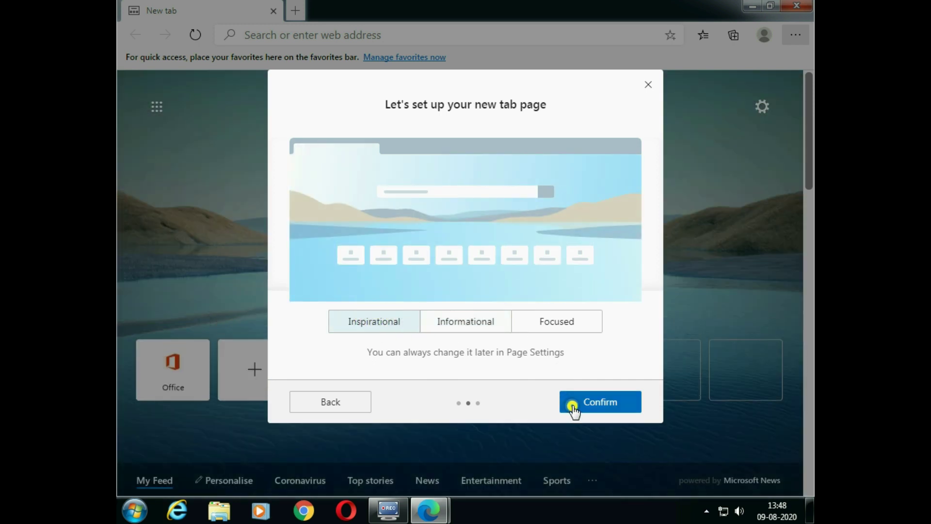